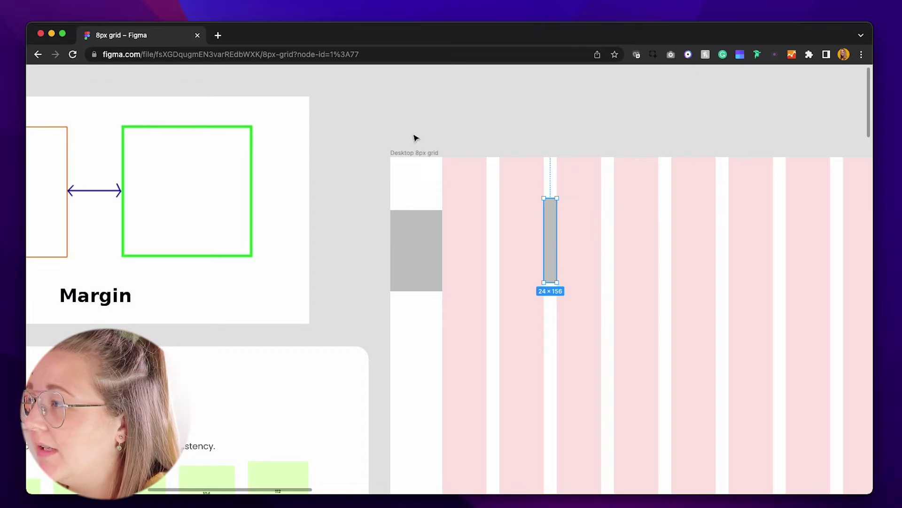
# Step: Select the 'Desktop 8px grid with rows' frame and hide its '12 columns (auto)' layout grid
pyautogui.scroll(-3, 371, 373)
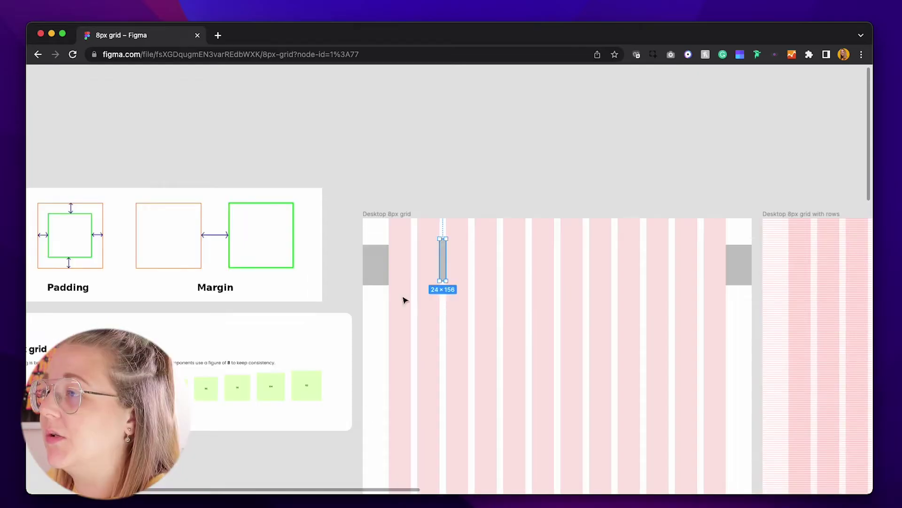
pyautogui.click(445, 185)
pyautogui.click(441, 252)
pyautogui.click(377, 268)
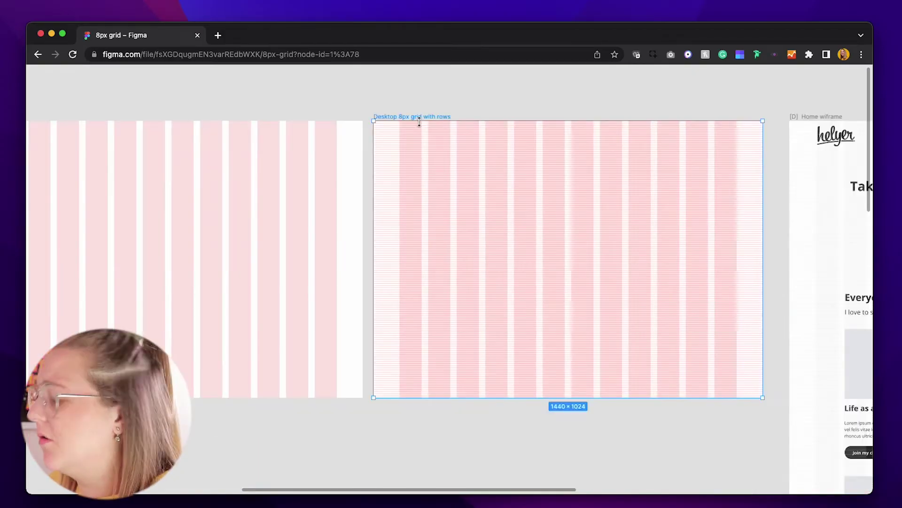
pyautogui.press('super+backslash')
pyautogui.click(843, 305)
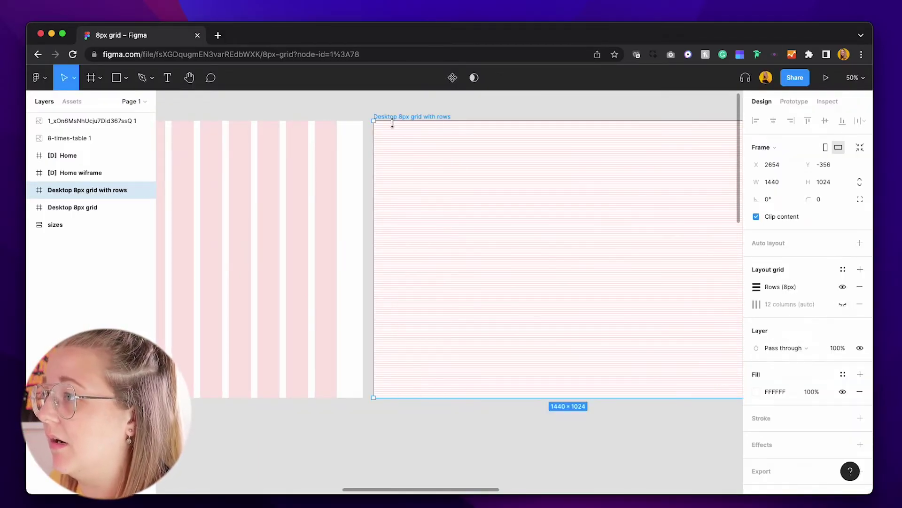
# Step: Zoom to 200% and draw an 8px-tall rectangle on the row grid, then deselect the frame
pyautogui.hotkey('shift', '0')
pyautogui.press('+')
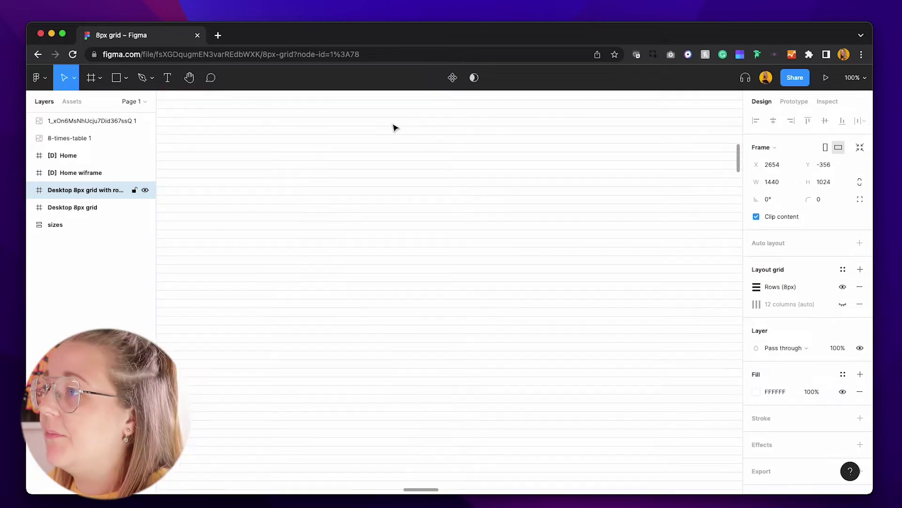
pyautogui.hscroll(-5, 568, 268)
pyautogui.press('r')
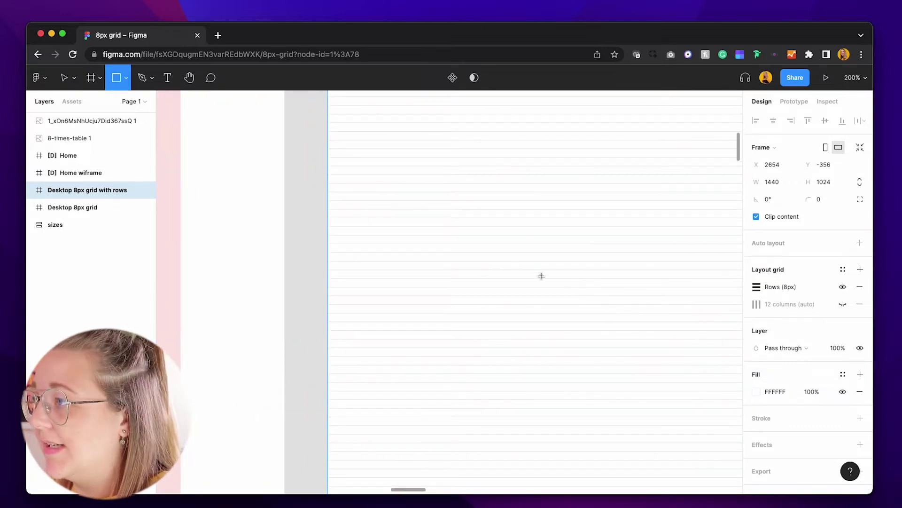
pyautogui.moveTo(375, 226)
pyautogui.mouseDown()
pyautogui.moveTo(417, 235)
pyautogui.moveTo(397, 244)
pyautogui.moveTo(393, 282)
pyautogui.mouseUp()
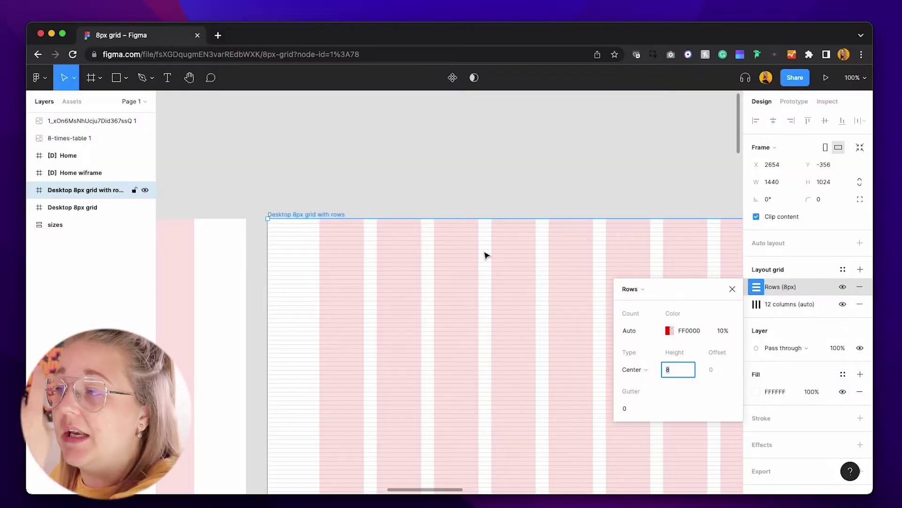
pyautogui.hscroll(2, 486, 255)
pyautogui.click(473, 179)
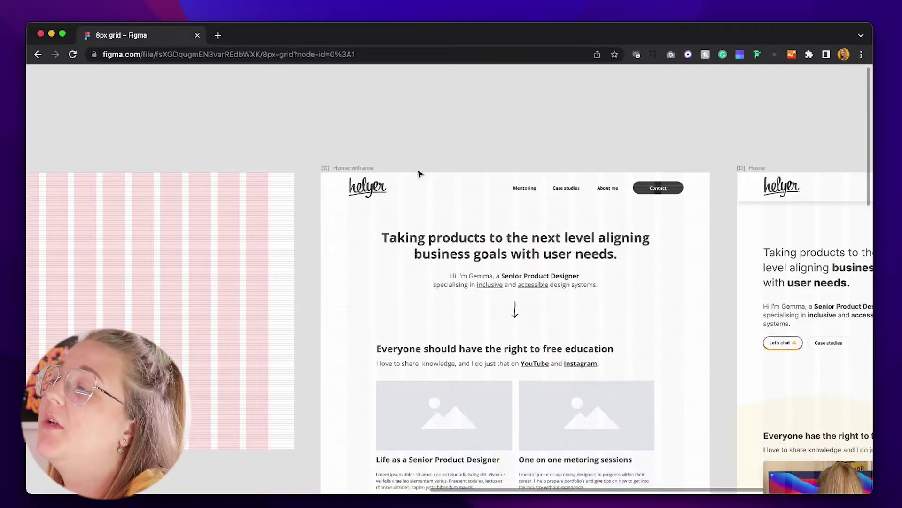
# Step: Scroll the canvas past the Home wireframe to bring the [D] Home header and hero section into view
pyautogui.scroll(3, 417, 174)
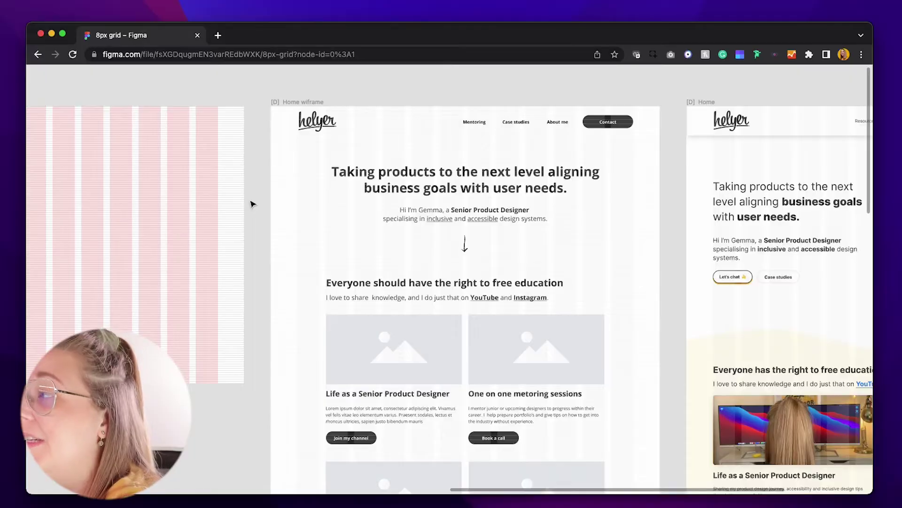
pyautogui.hscroll(3, 252, 203)
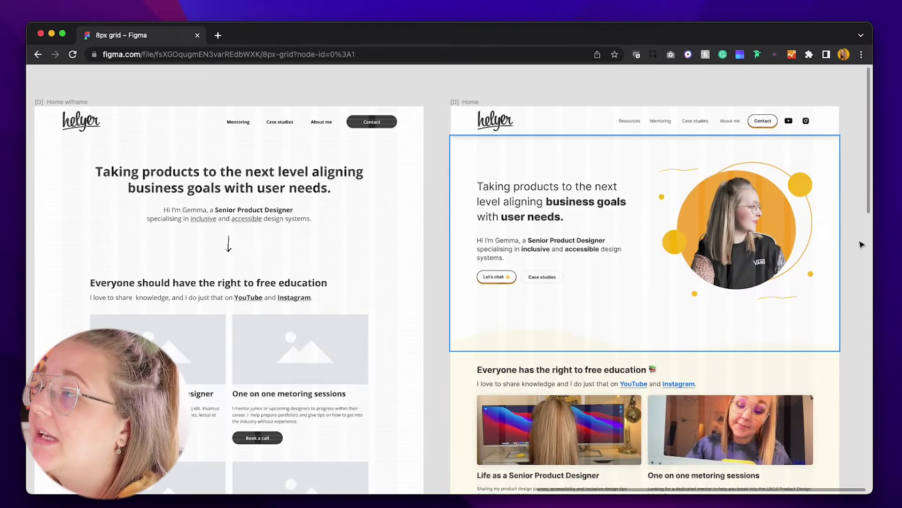
pyautogui.hscroll(-5, 448, 227)
pyautogui.hscroll(5, 448, 227)
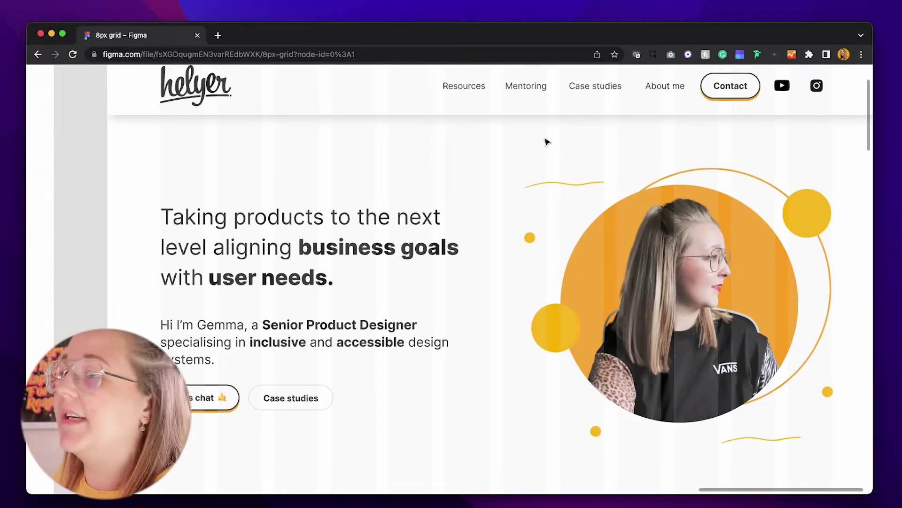
pyautogui.scroll(2, 246, 139)
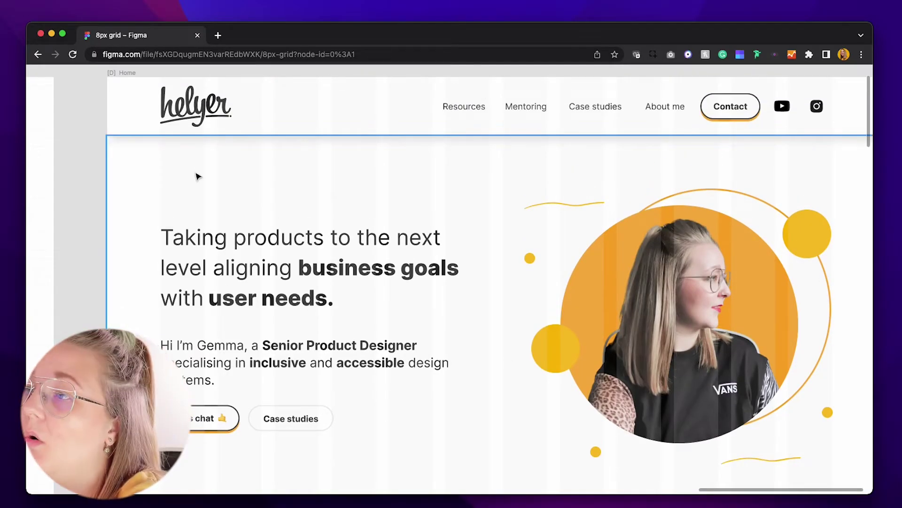
# Step: Scroll down the [D] Home design to review it as far as the testimonials section
pyautogui.scroll(-10, 196, 175)
pyautogui.scroll(-15, 308, 289)
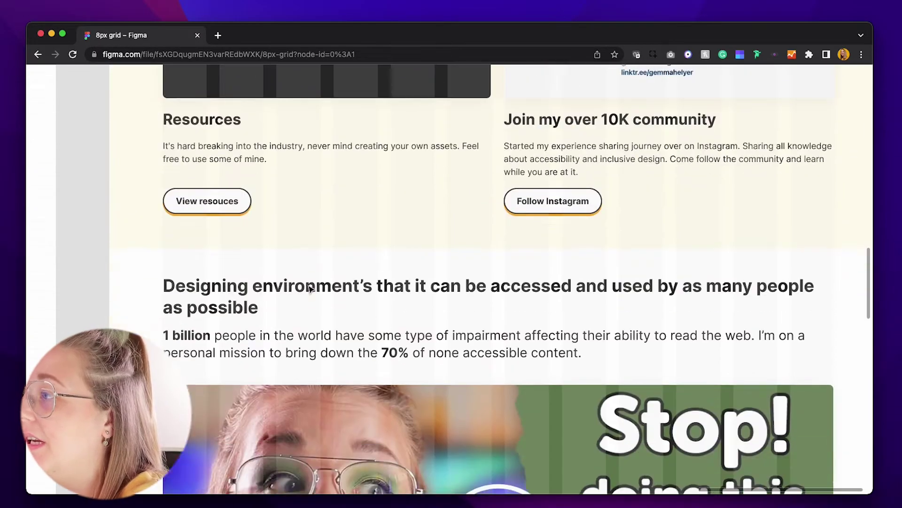
pyautogui.scroll(-4, 310, 288)
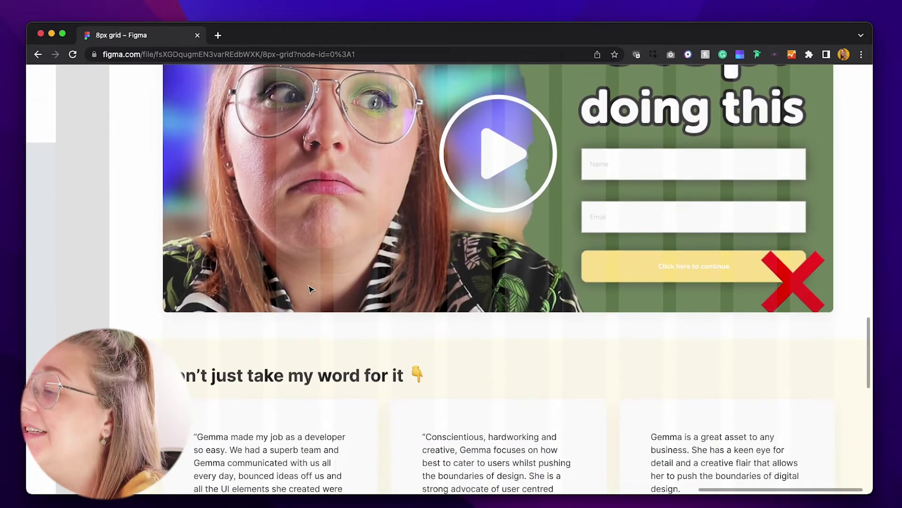
pyautogui.scroll(-5, 279, 335)
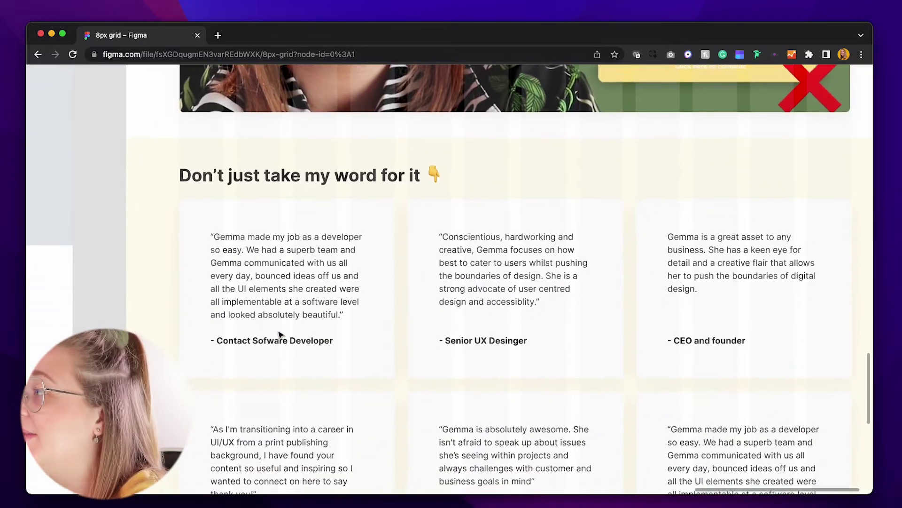
pyautogui.scroll(-6, 183, 261)
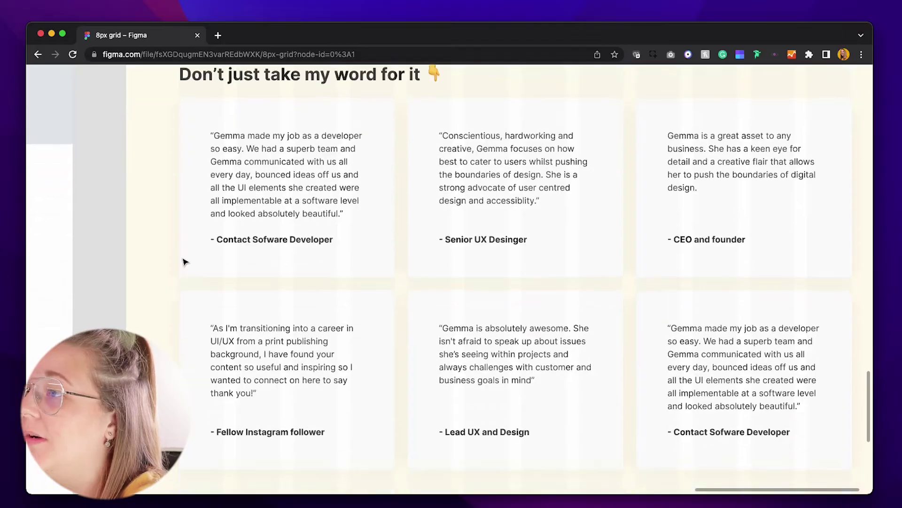
pyautogui.scroll(-2, 183, 262)
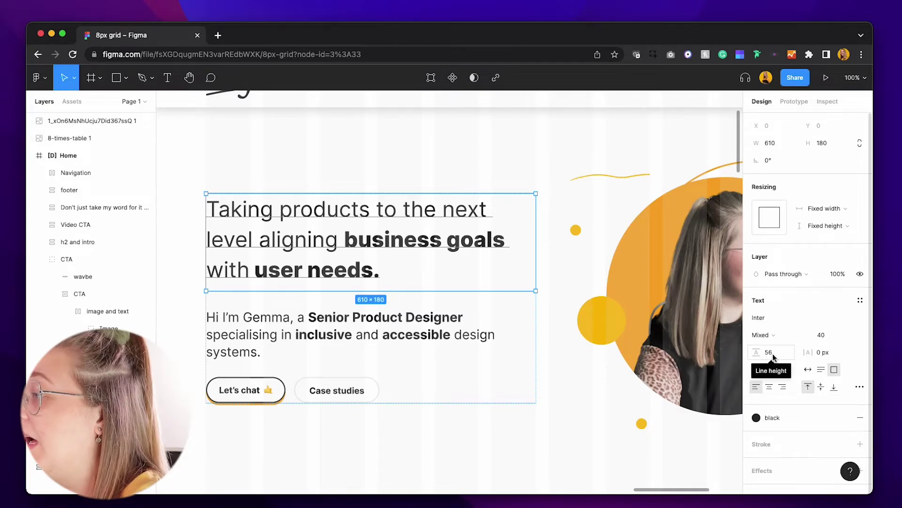
# Step: Inspect the intro paragraph, hero heading and Let's chat button for 8px-based line heights, gaps and height
pyautogui.click(265, 332)
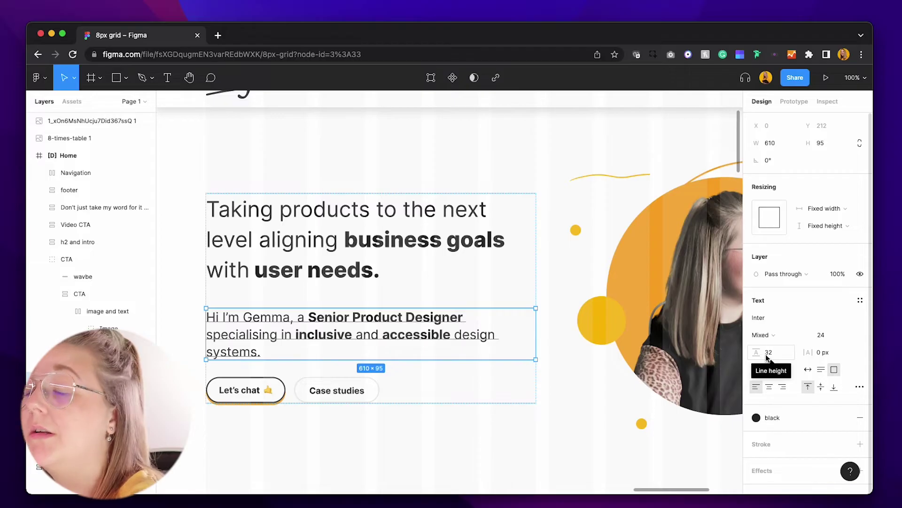
pyautogui.press('alt')
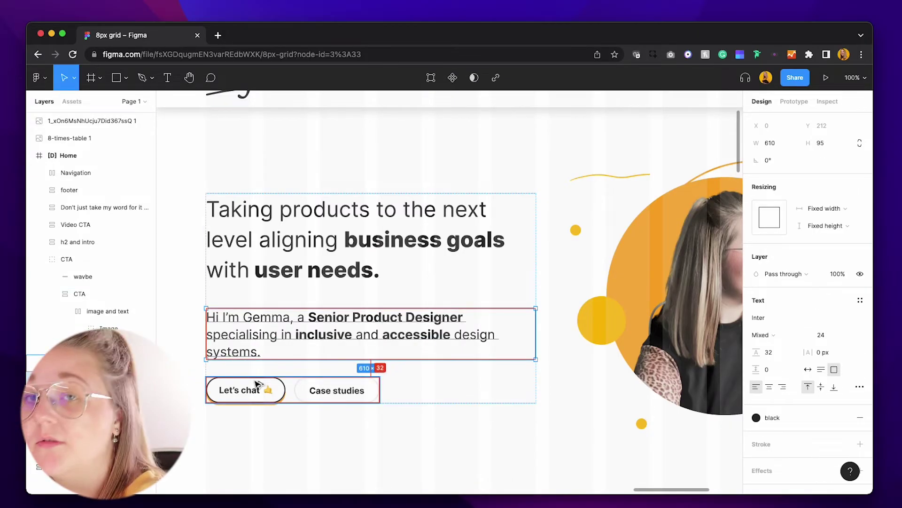
pyautogui.click(280, 282)
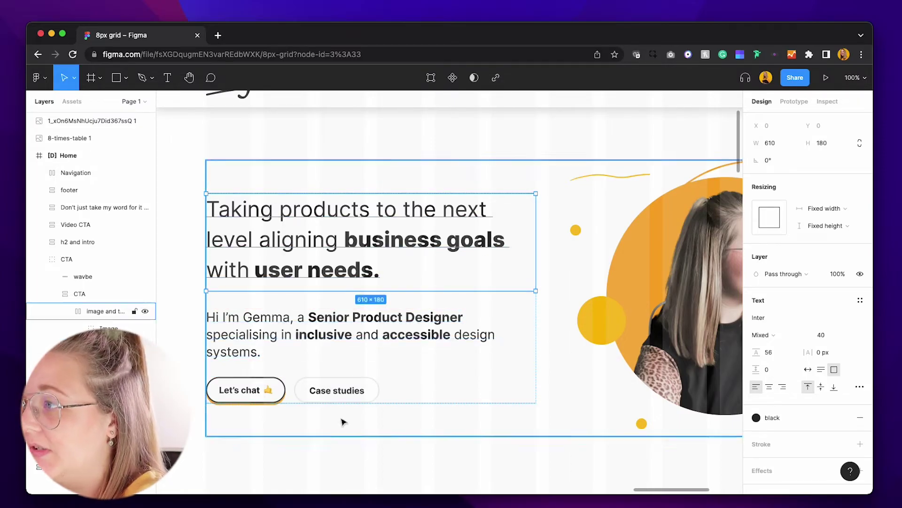
pyautogui.doubleClick(268, 393)
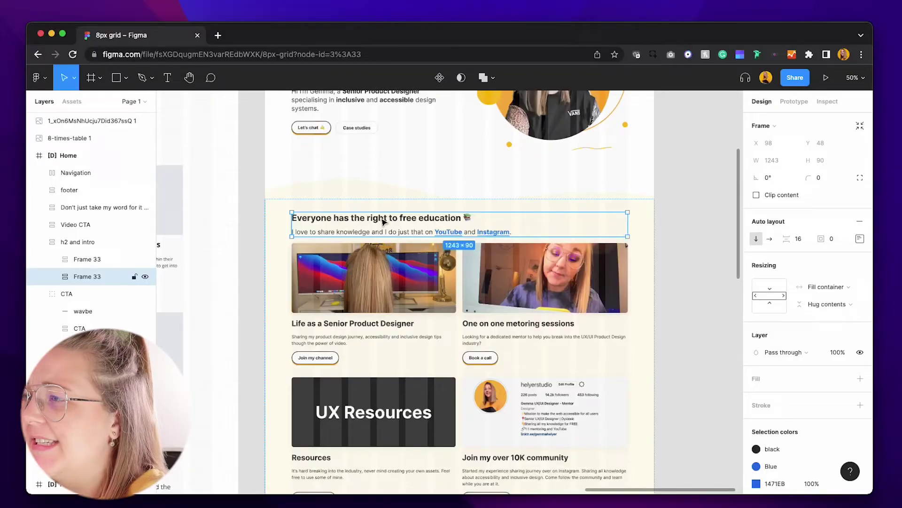
# Step: Check the free-education heading and intro line's line heights and the gap between them
pyautogui.doubleClick(384, 222)
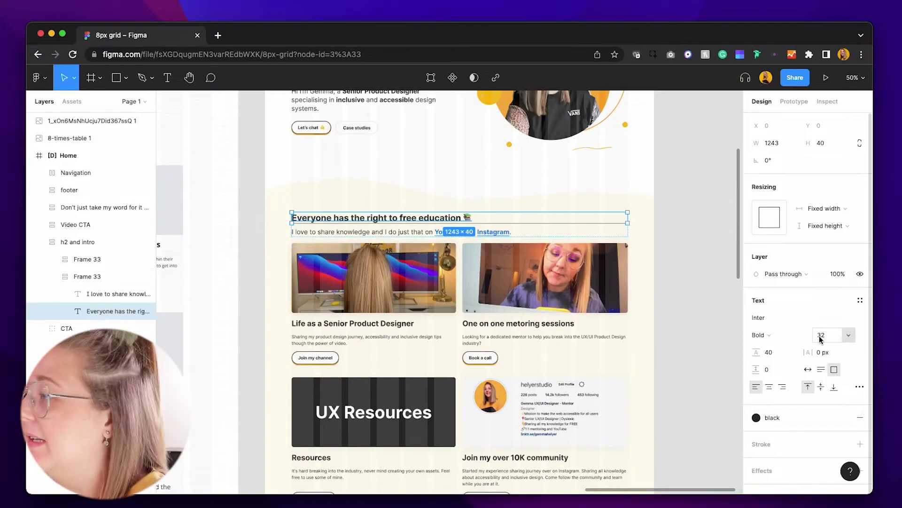
pyautogui.click(426, 231)
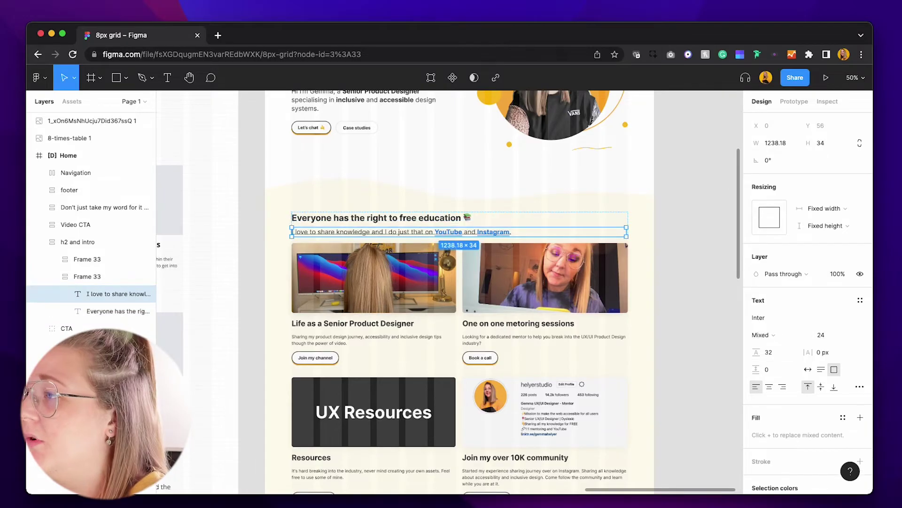
pyautogui.click(359, 216)
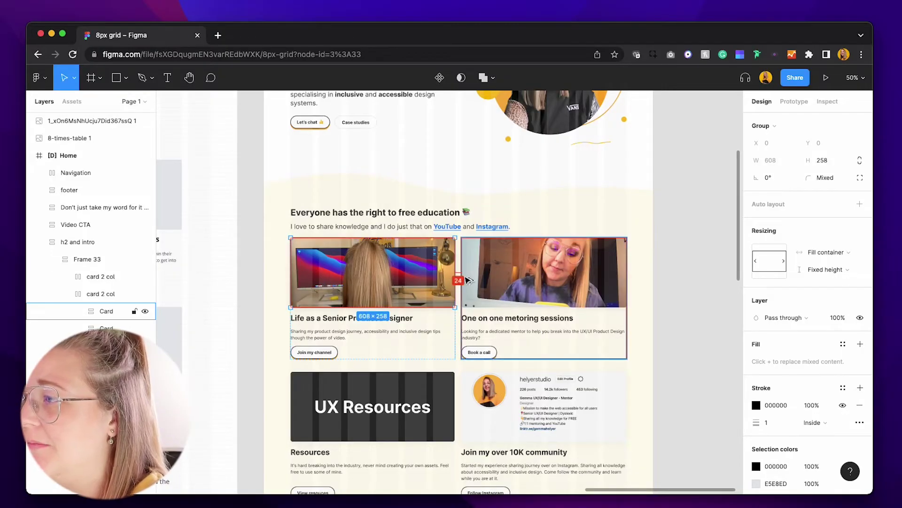
pyautogui.scroll(-5, 469, 280)
# Step: Check the card description's line height and the 24 spacing between the card rows
pyautogui.click(325, 219)
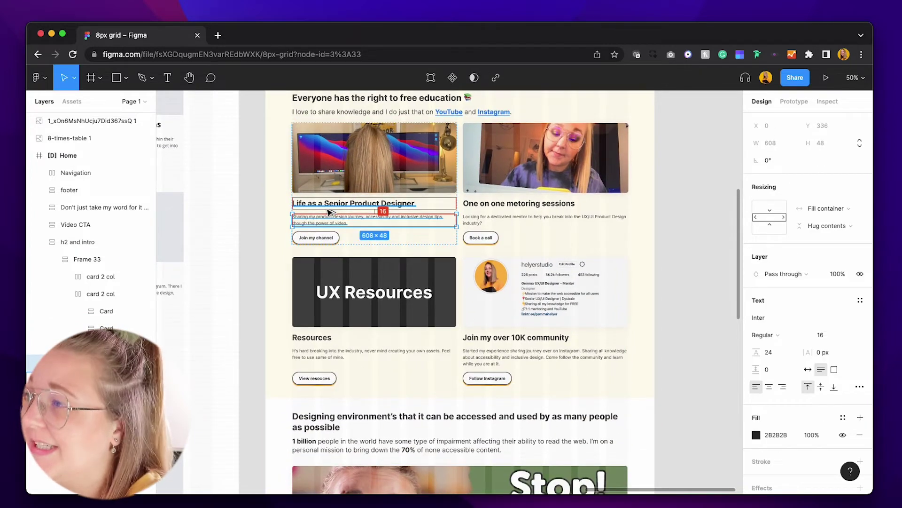
pyautogui.scroll(-1, 442, 277)
pyautogui.click(442, 278)
pyautogui.doubleClick(442, 277)
pyautogui.scroll(-2, 488, 268)
pyautogui.scroll(2, 488, 268)
pyautogui.click(499, 222)
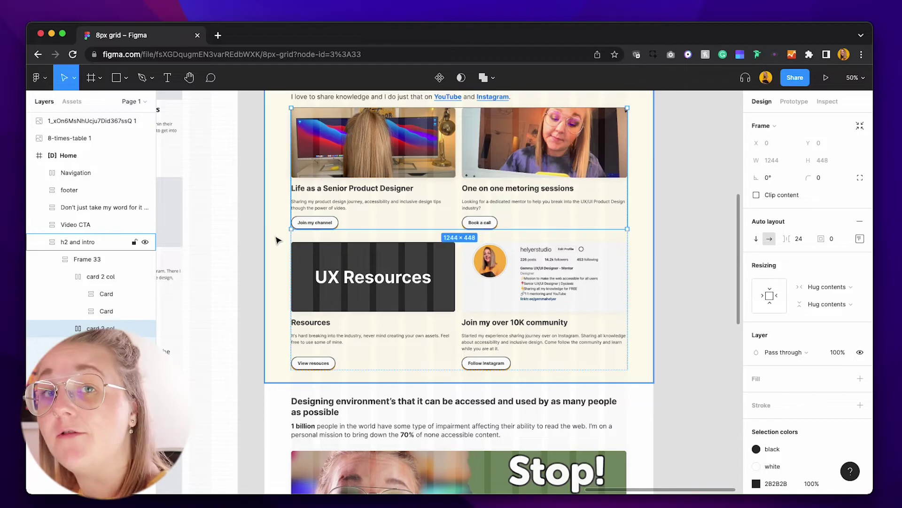
# Step: Check the accessibility heading and 1 billion paragraph line heights and the gap to the video image
pyautogui.scroll(-5, 277, 241)
pyautogui.click(330, 207)
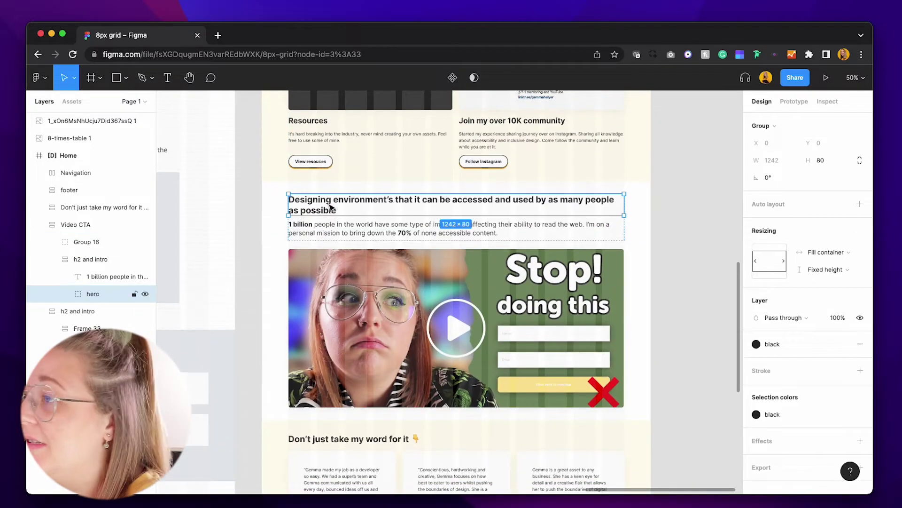
pyautogui.doubleClick(330, 207)
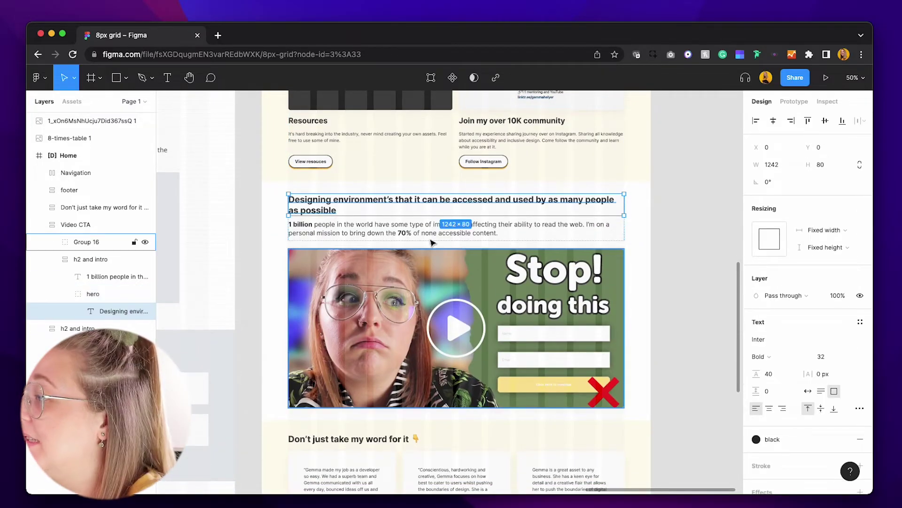
pyautogui.click(115, 276)
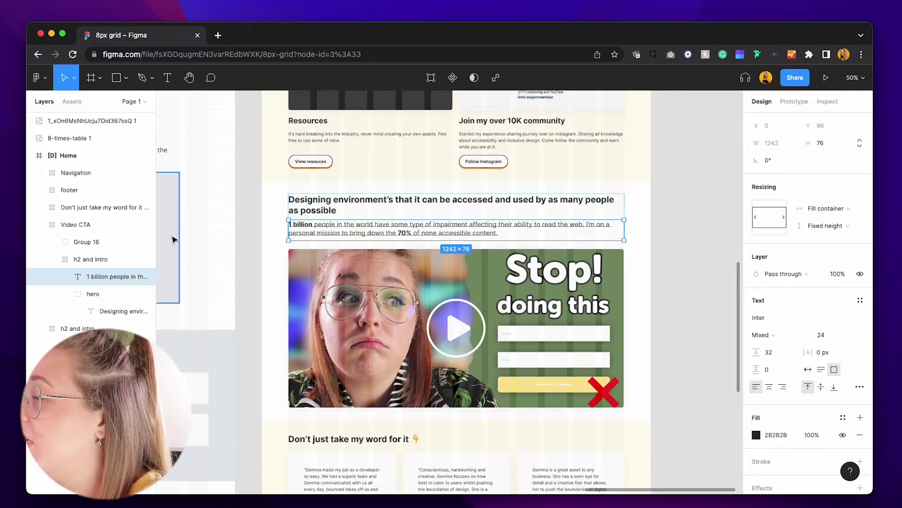
pyautogui.press('alt')
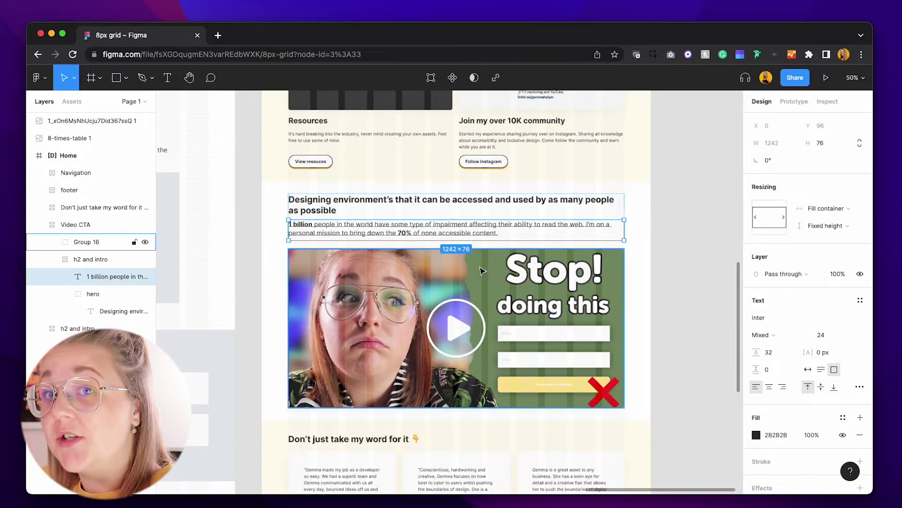
# Step: Measure the heading group and video image distances to the Video CTA section edges
pyautogui.click(475, 202)
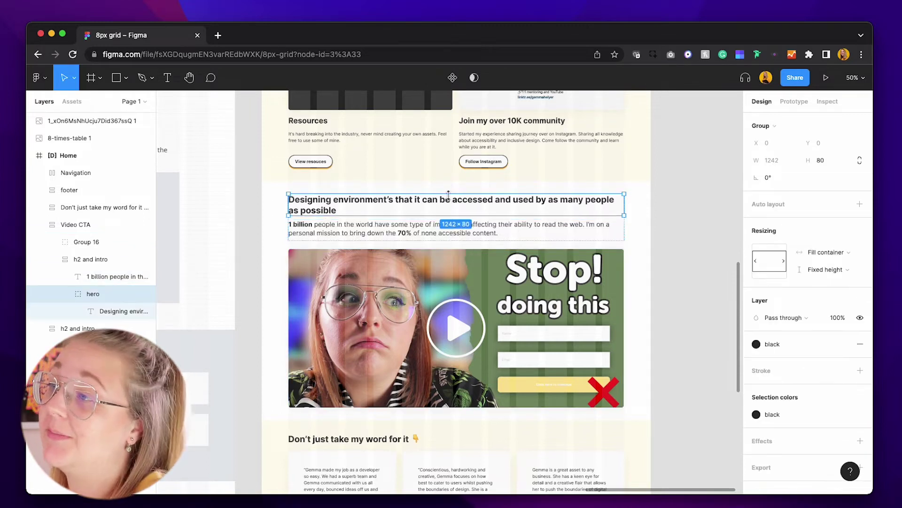
pyautogui.press('alt')
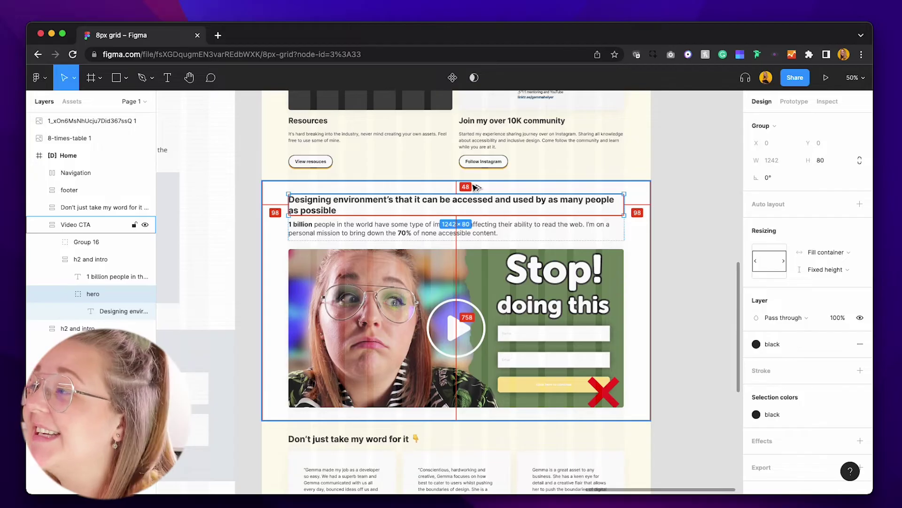
pyautogui.click(453, 404)
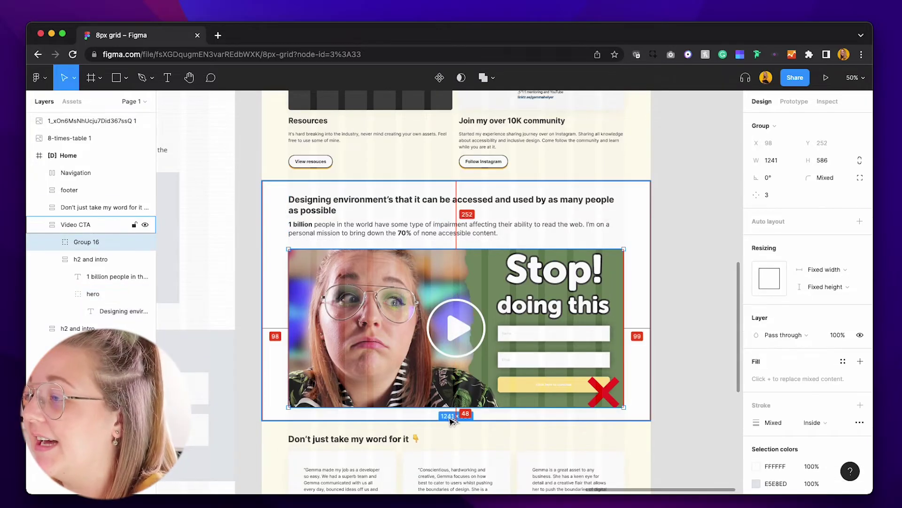